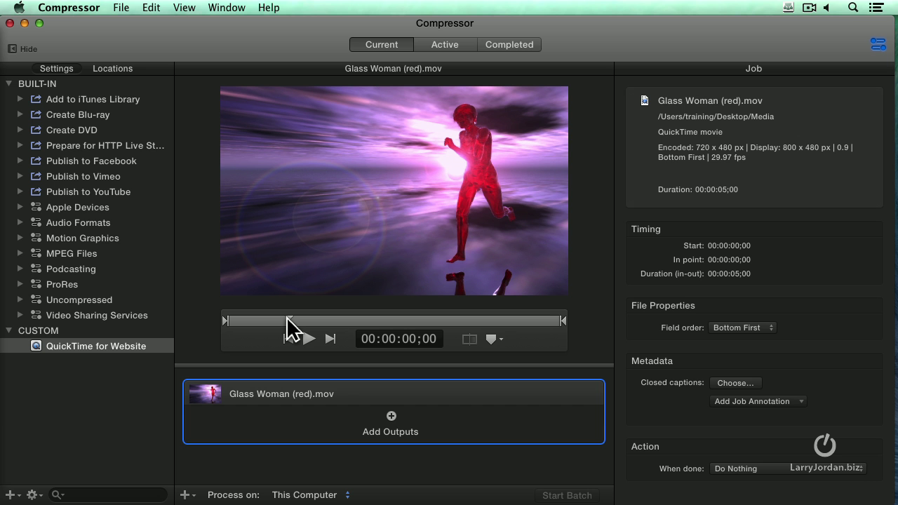
Step: Preview the Glass Woman clip from its start
{"action": "left_click", "coordinate": [233, 317]}
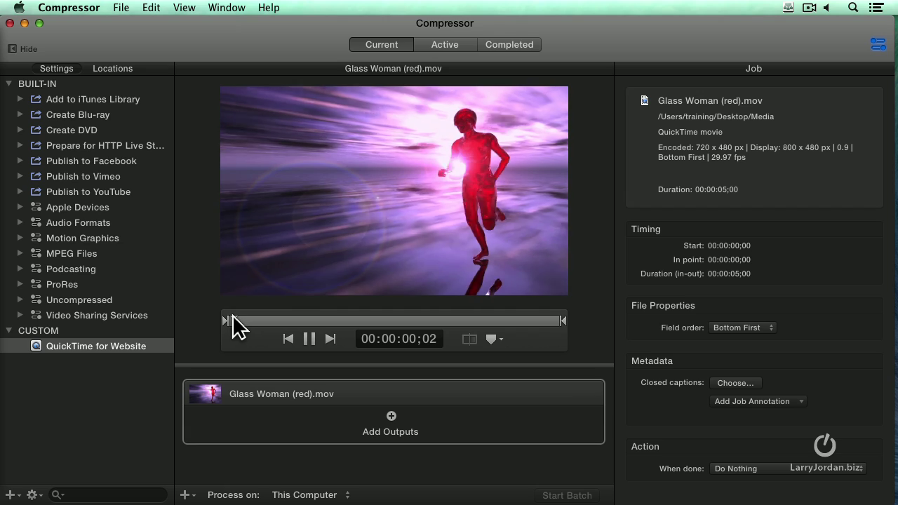
{"action": "key", "text": "space"}
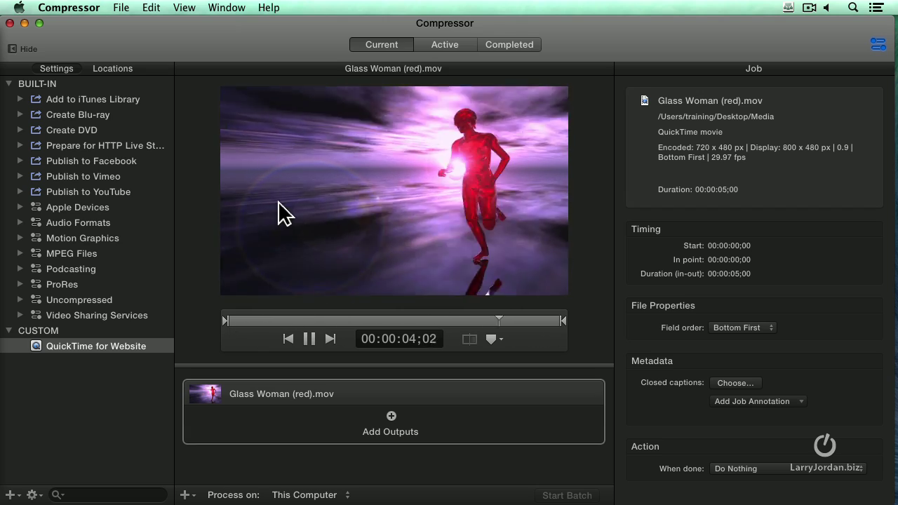
{"action": "key", "text": "space"}
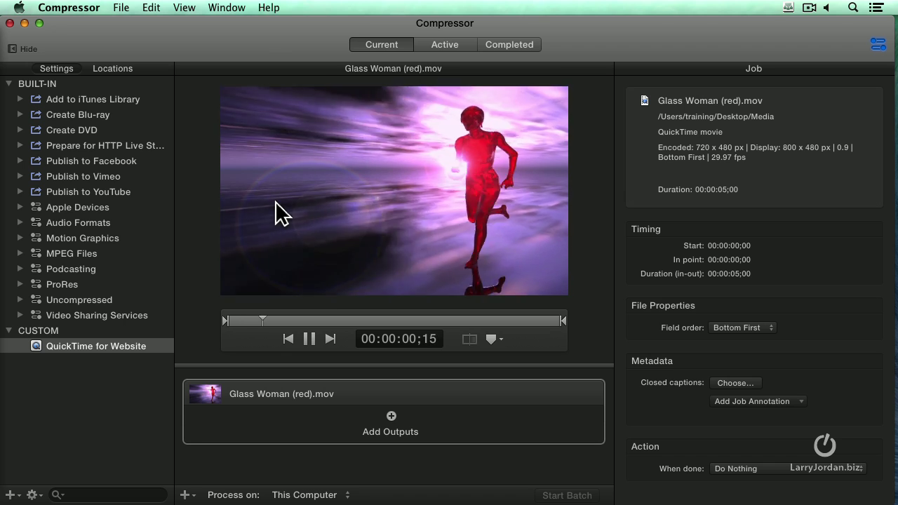
{"action": "key", "text": "space"}
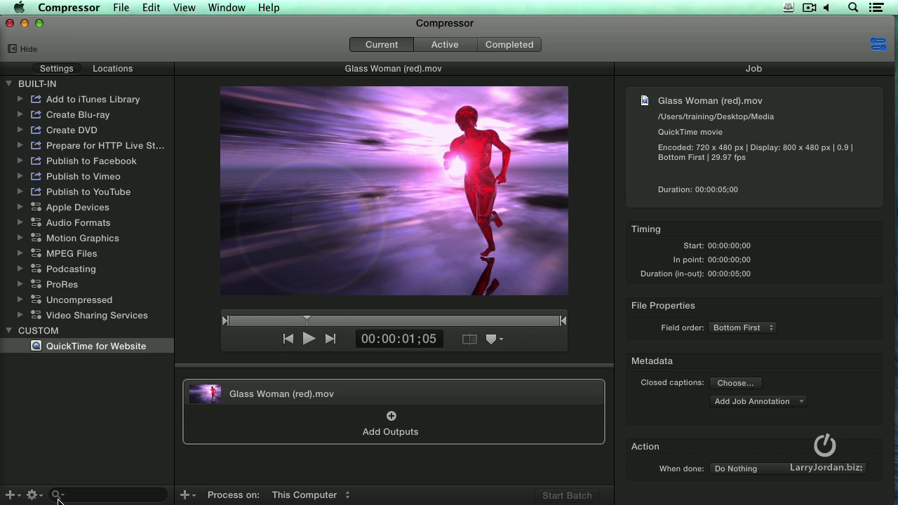
Step: Create a new MPEG-4 format setting named 'MPEG 4 for my website'
{"action": "left_click", "coordinate": [11, 496]}
{"action": "left_click", "coordinate": [52, 452]}
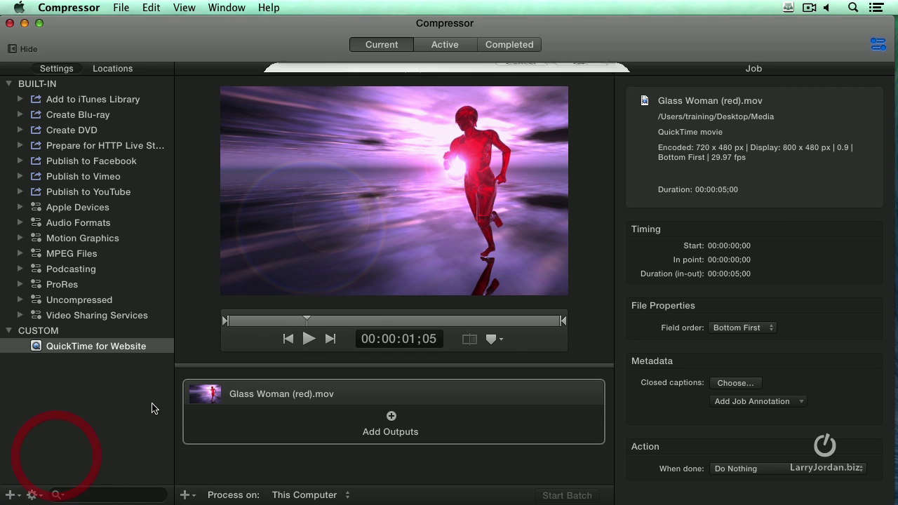
{"action": "left_click", "coordinate": [449, 84]}
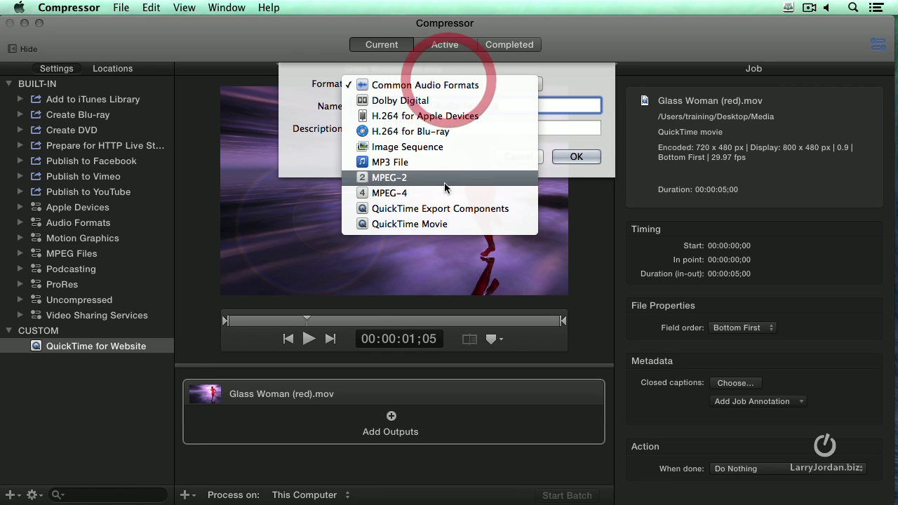
{"action": "left_click", "coordinate": [445, 192]}
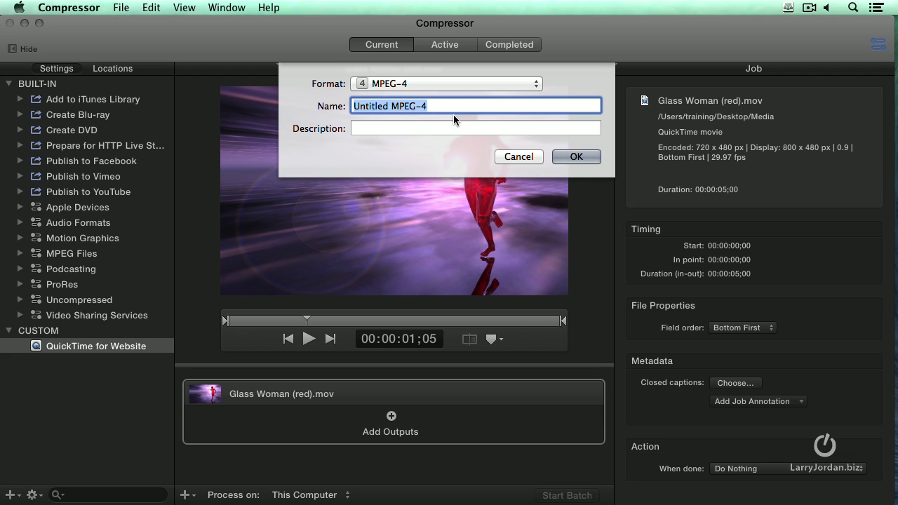
{"action": "type", "text": "MPEG 4 fo"}
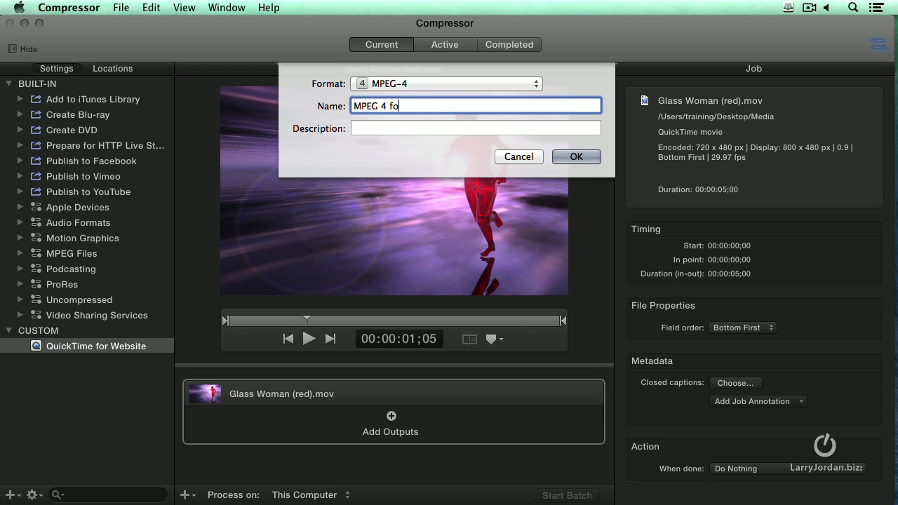
{"action": "type", "text": "r my website"}
{"action": "key", "text": "Return"}
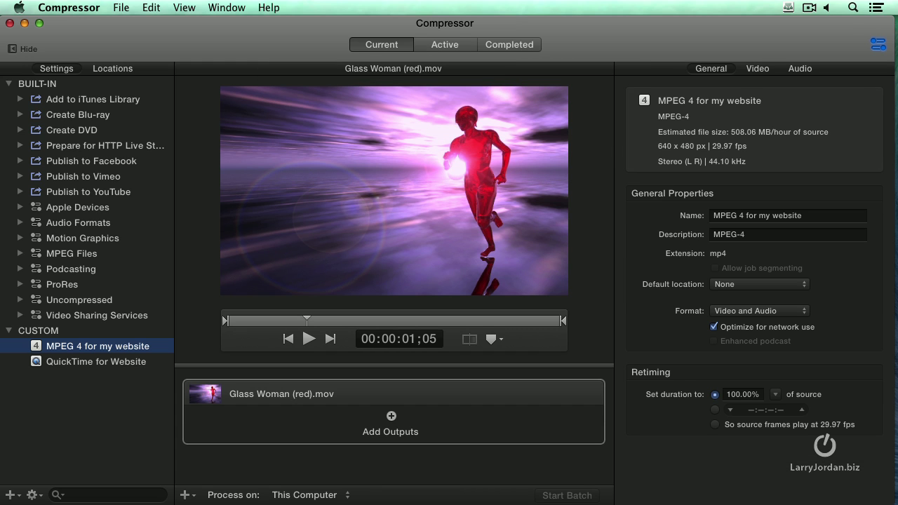
Step: Add MPEG 4 for my website, QuickTime for Website, Publish to Vimeo and Publish to YouTube to the Glass Woman job
{"action": "left_click_drag", "start_coordinate": [34, 351], "coordinate": [241, 395]}
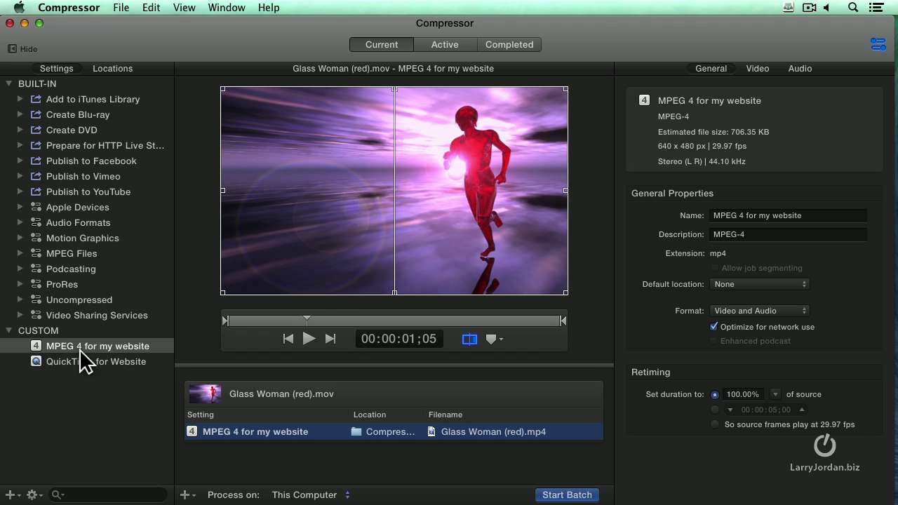
{"action": "left_click_drag", "start_coordinate": [37, 361], "coordinate": [319, 388]}
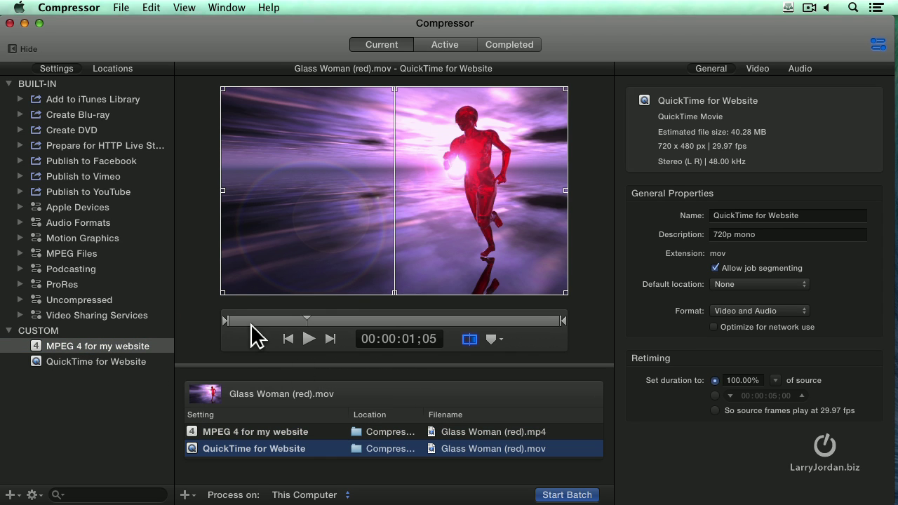
{"action": "left_click_drag", "start_coordinate": [36, 177], "coordinate": [343, 404]}
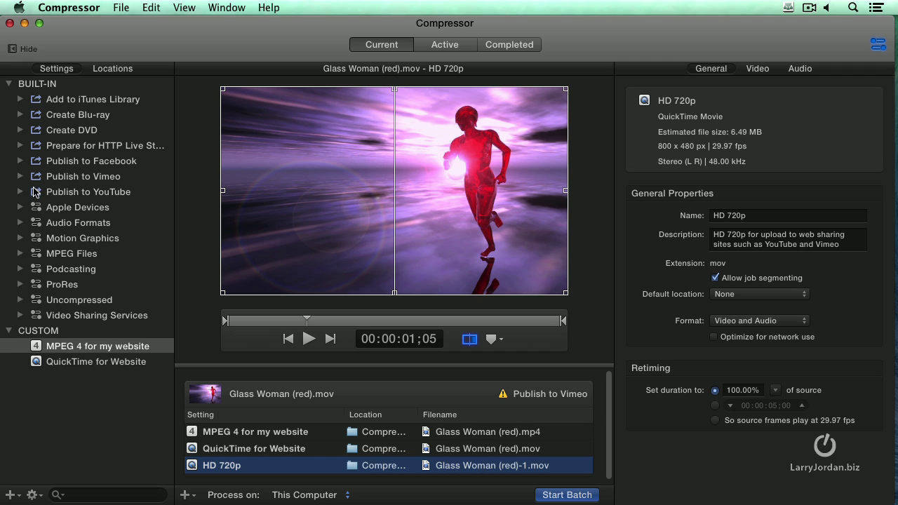
{"action": "left_click_drag", "start_coordinate": [39, 193], "coordinate": [456, 439]}
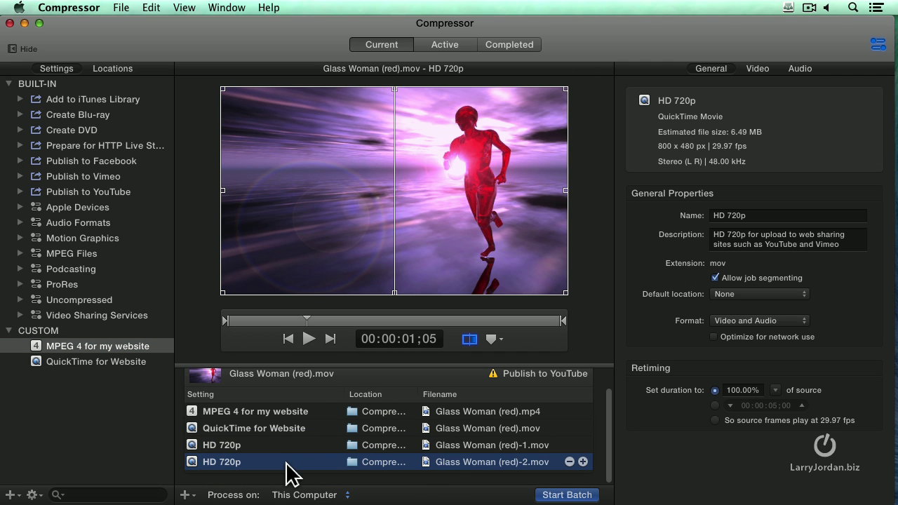
Step: Remove both HD 720p outputs and the QuickTime for Website output from the job
{"action": "key", "text": "Delete"}
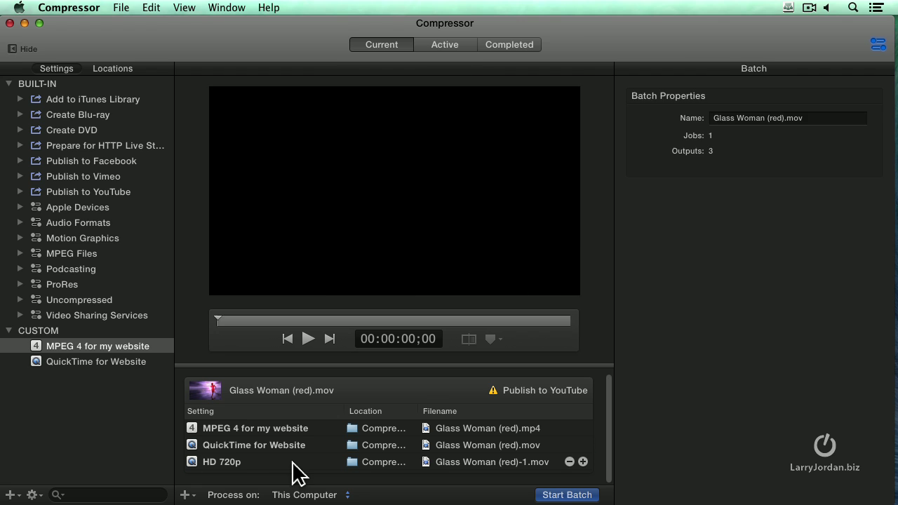
{"action": "key", "text": "Delete"}
{"action": "left_click", "coordinate": [295, 447]}
{"action": "key", "text": "Delete"}
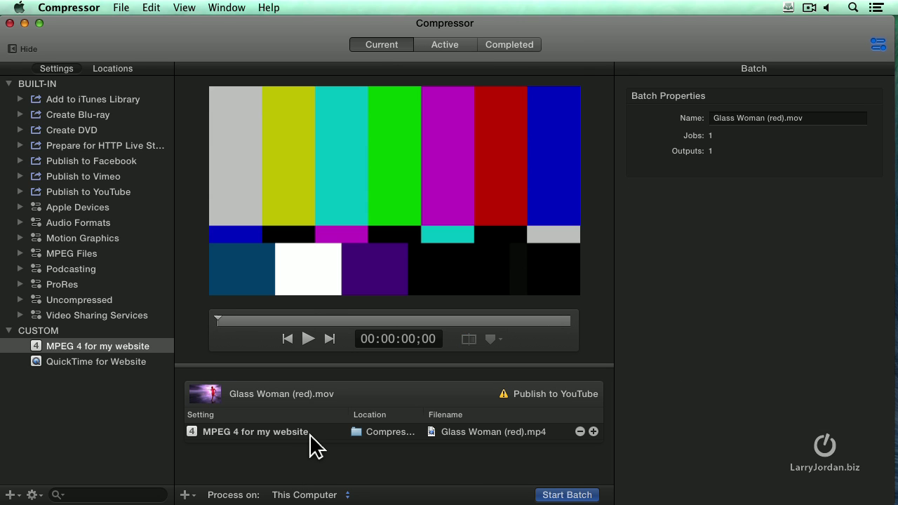
Step: Select the MPEG 4 for my website output and view its video properties
{"action": "left_click", "coordinate": [311, 433]}
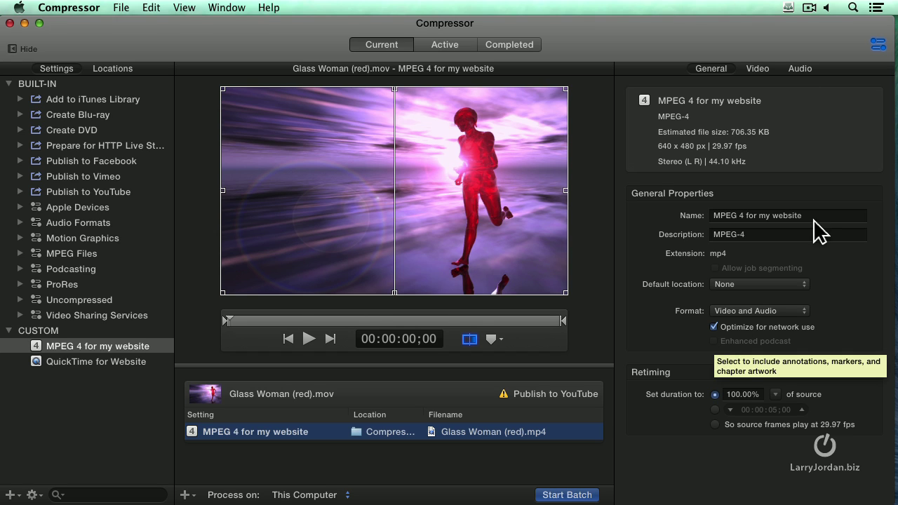
{"action": "left_click", "coordinate": [758, 69]}
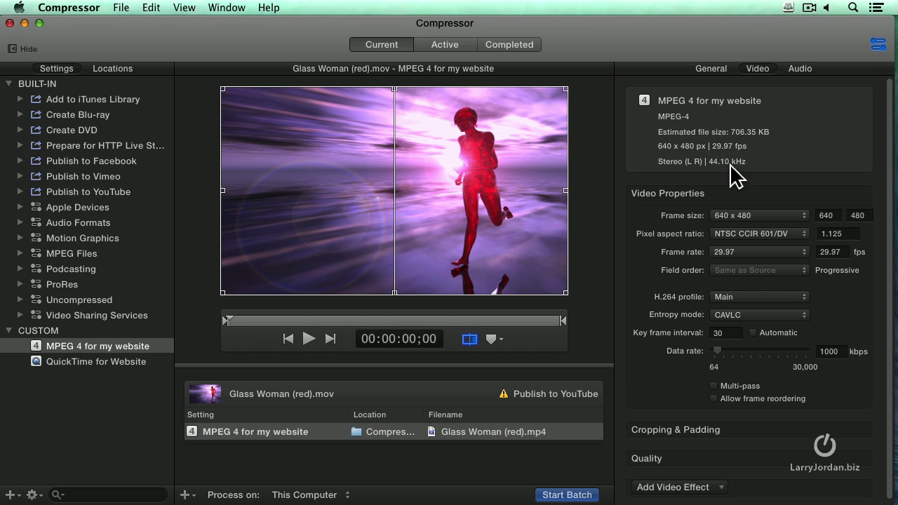
{"action": "left_click", "coordinate": [547, 431]}
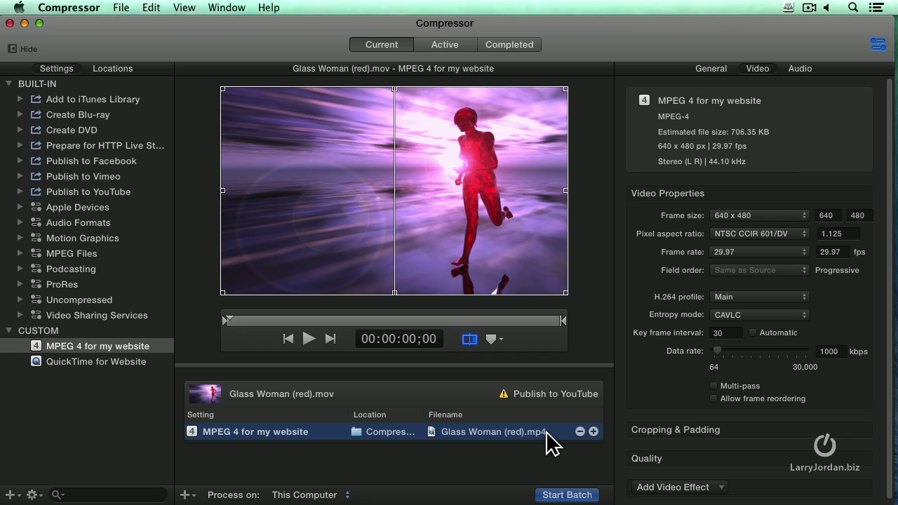
Step: Change the Glass Woman job's When done action from Publish to YouTube to Do Nothing
{"action": "left_click", "coordinate": [391, 402]}
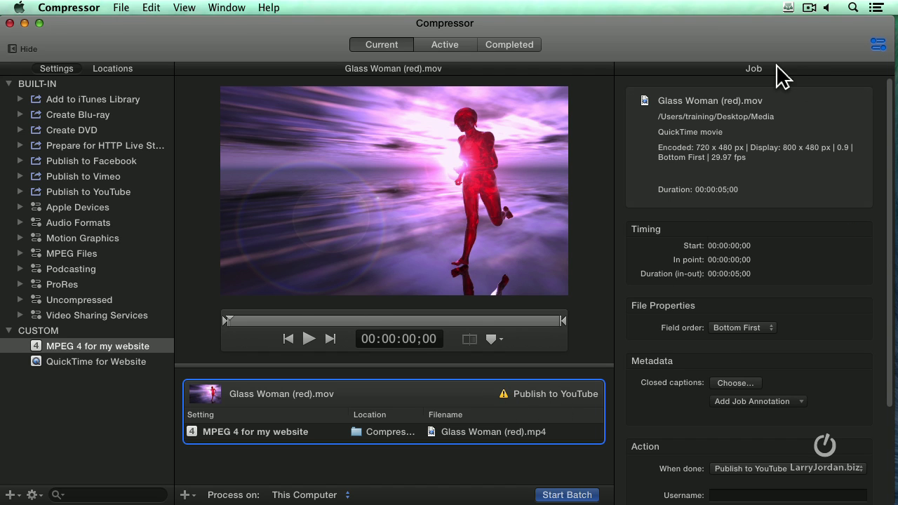
{"action": "scroll", "coordinate": [684, 344], "scroll_direction": "down", "scroll_amount": 5}
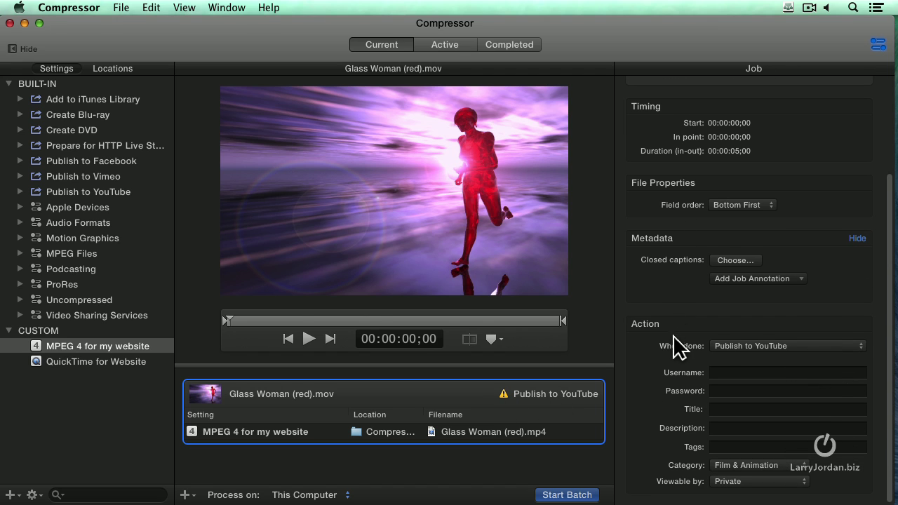
{"action": "left_click", "coordinate": [779, 351]}
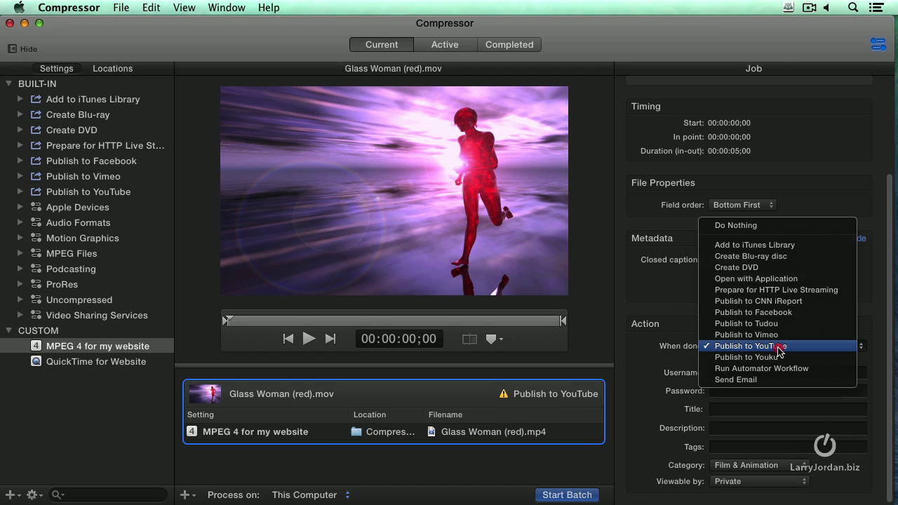
{"action": "left_click", "coordinate": [797, 226]}
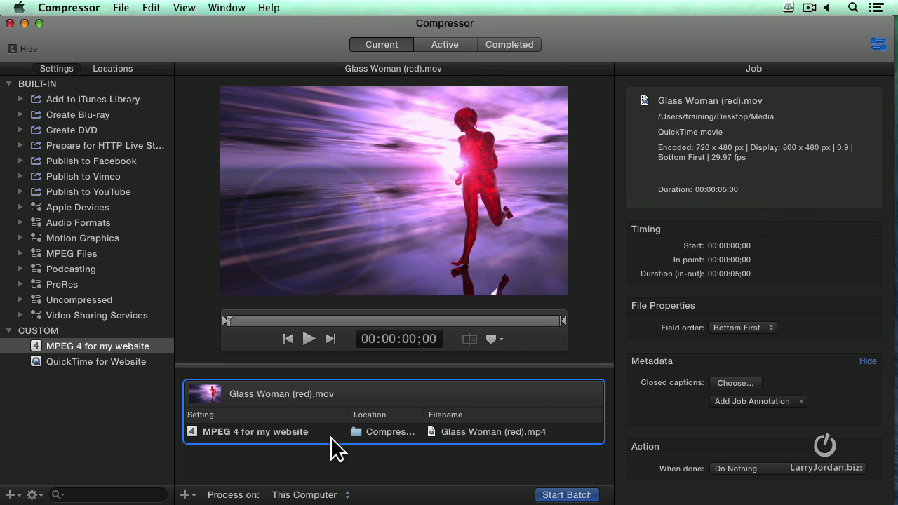
Step: Set the setting's video frame size to 1280 x 720 with Square pixels, keeping H.264 Main profile
{"action": "left_click", "coordinate": [338, 441]}
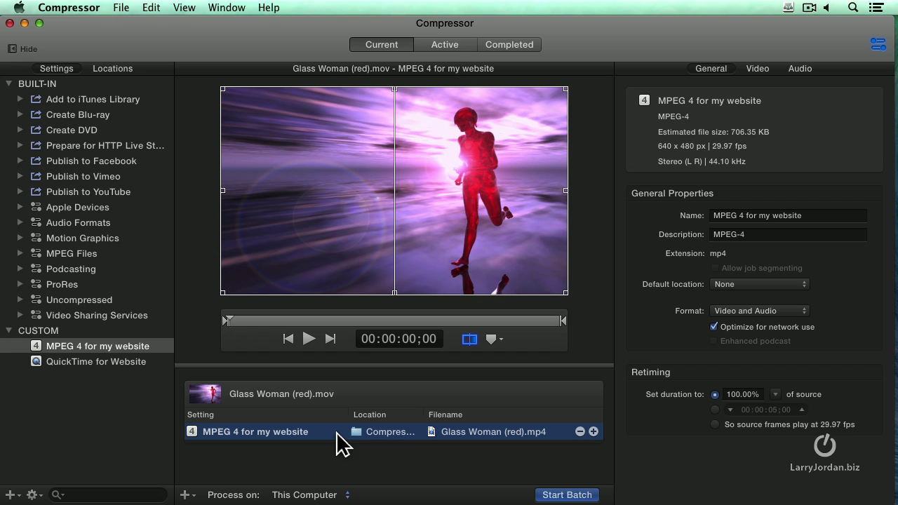
{"action": "left_click", "coordinate": [755, 68]}
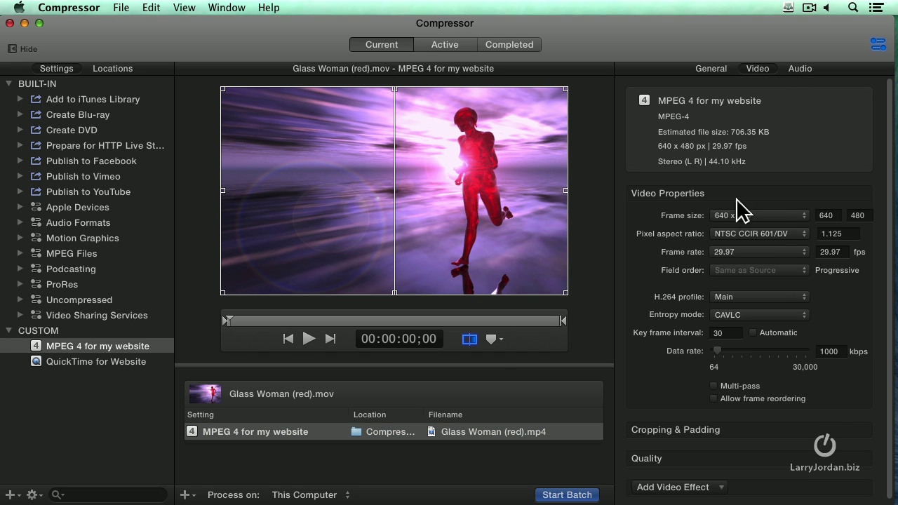
{"action": "left_click", "coordinate": [755, 216]}
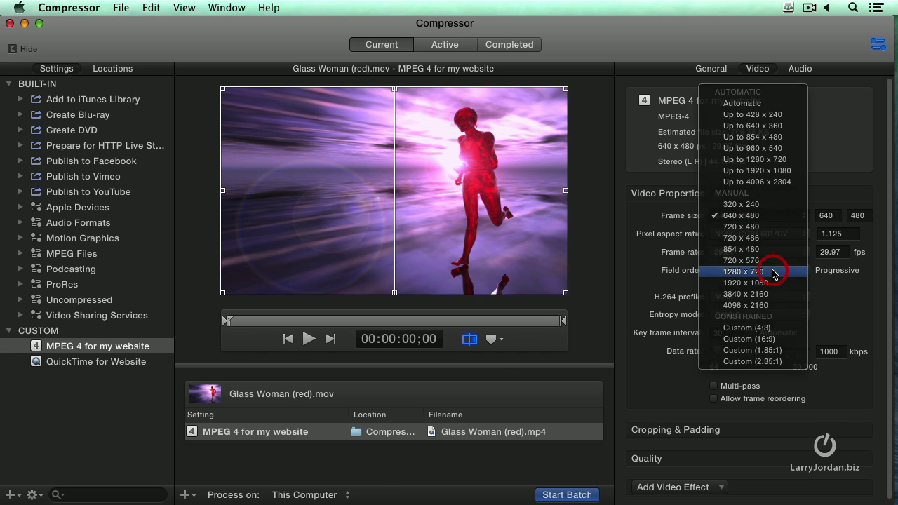
{"action": "left_click", "coordinate": [773, 214]}
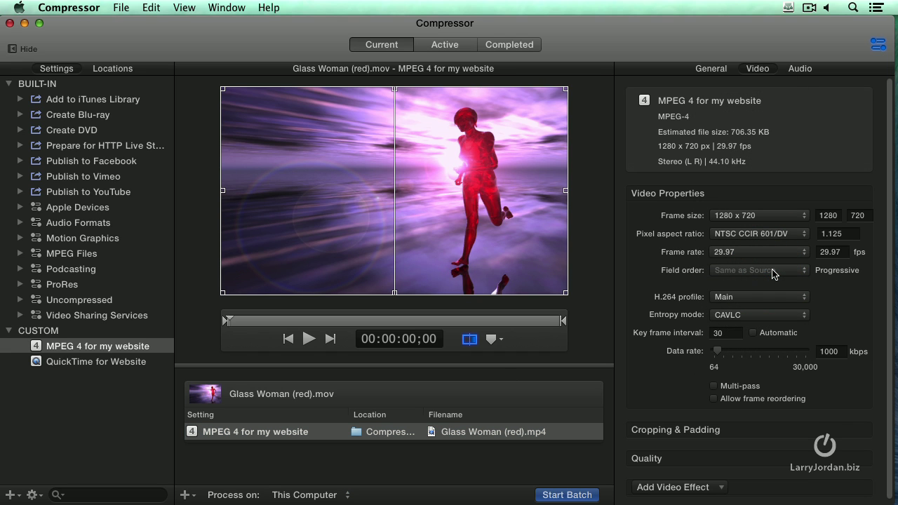
{"action": "left_click", "coordinate": [758, 235]}
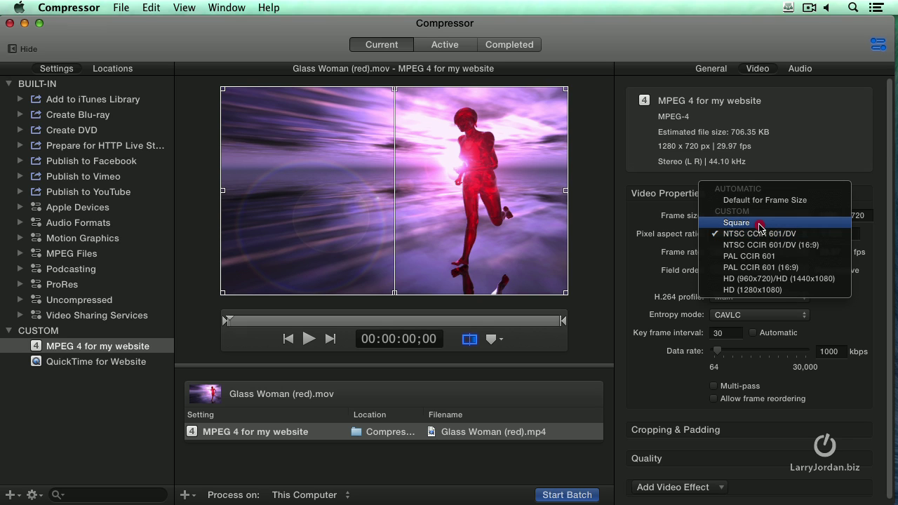
{"action": "left_click", "coordinate": [758, 222]}
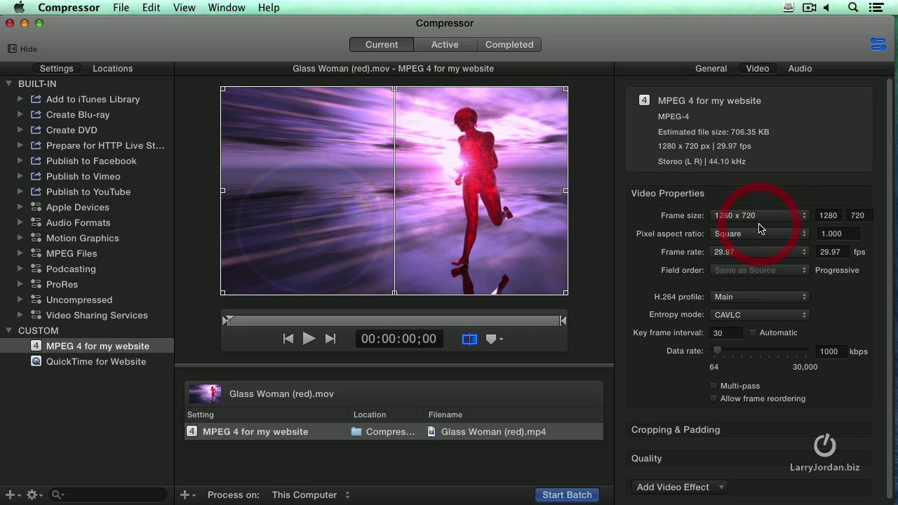
{"action": "left_click", "coordinate": [773, 302]}
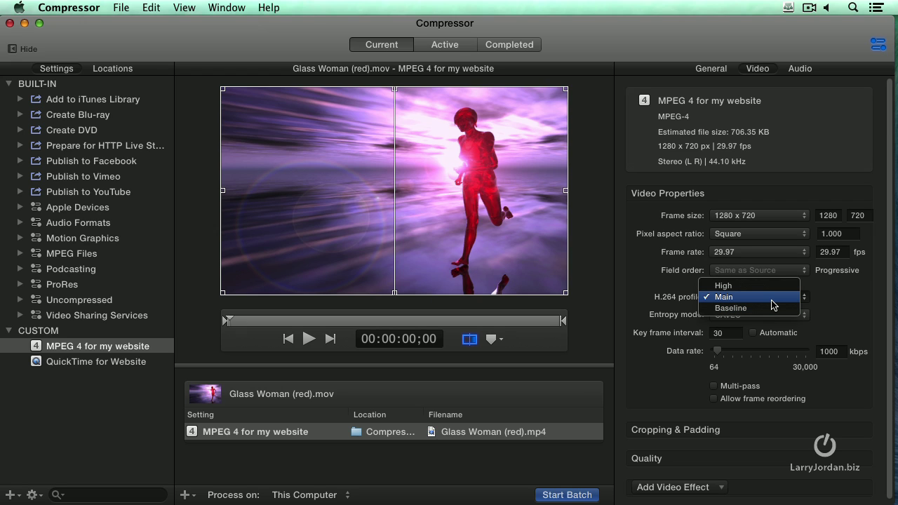
{"action": "left_click", "coordinate": [772, 304]}
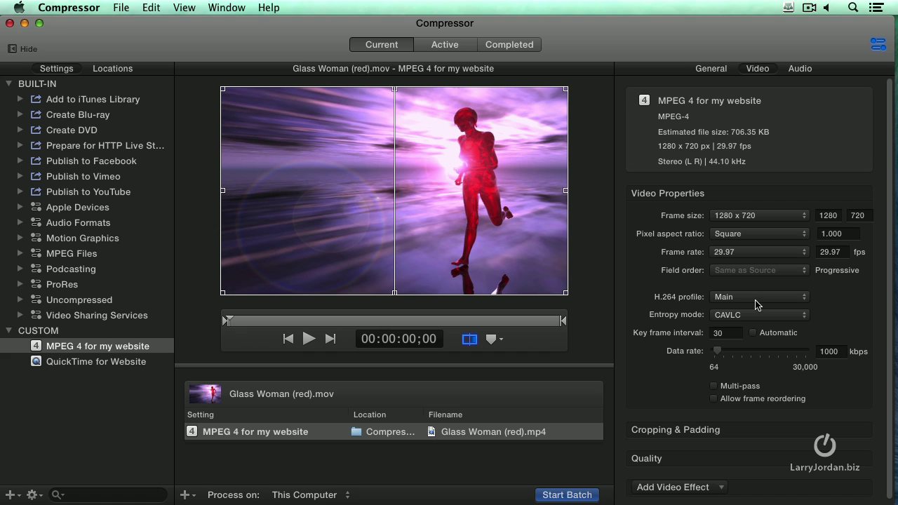
{"action": "left_click", "coordinate": [754, 300]}
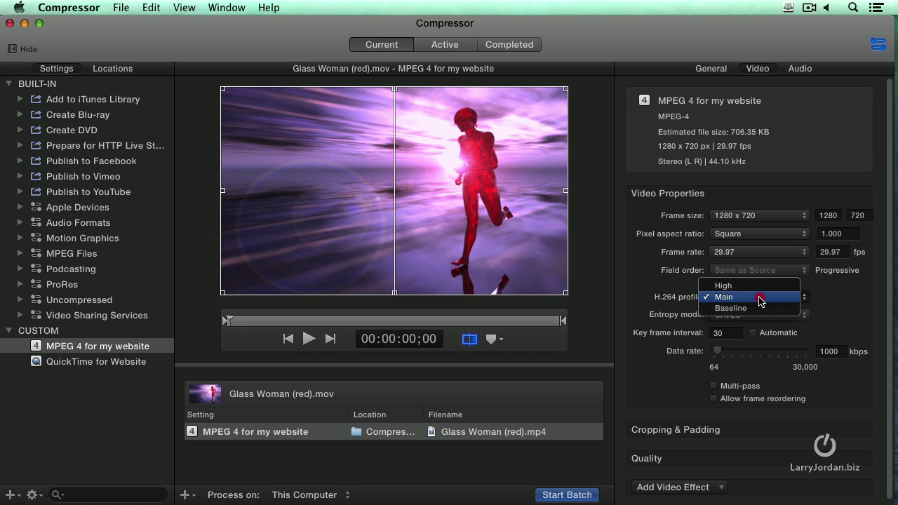
{"action": "left_click", "coordinate": [764, 301]}
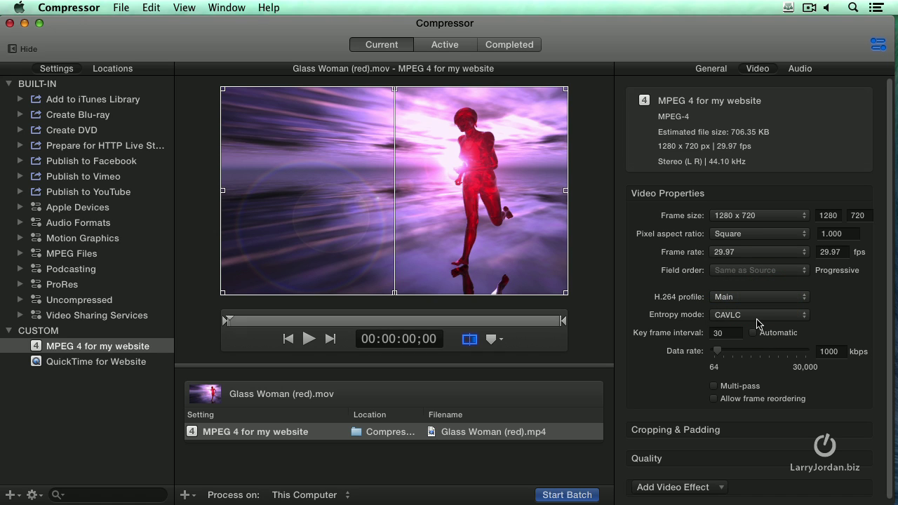
Step: Use CABAC entropy, a 90-frame key frame interval and a 2000 kbps video data rate
{"action": "left_click", "coordinate": [760, 319]}
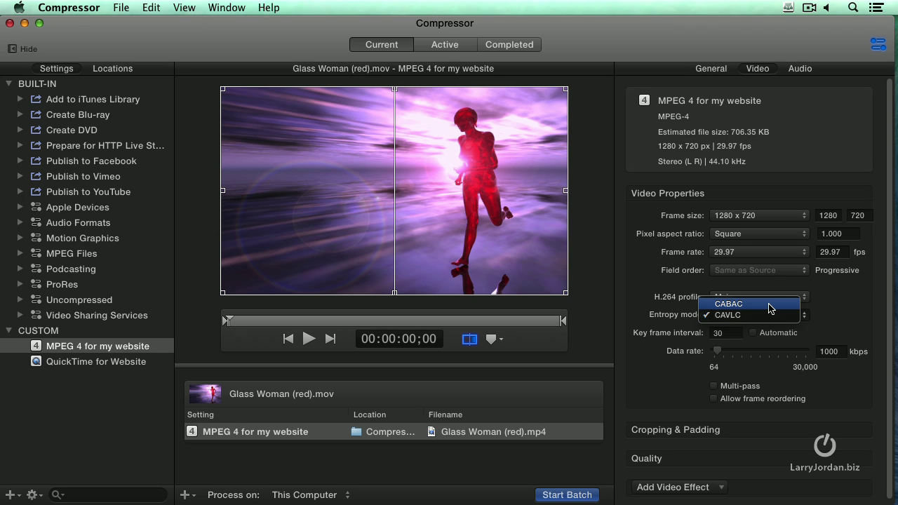
{"action": "left_click", "coordinate": [770, 304]}
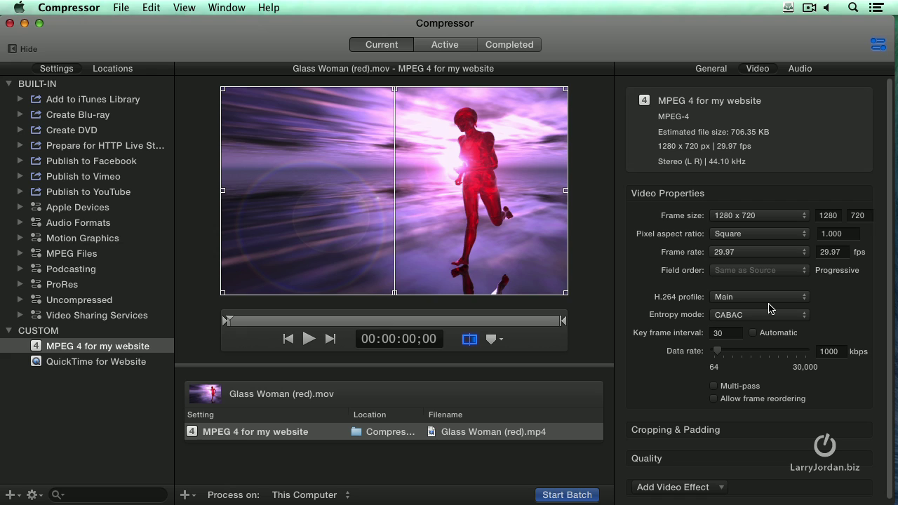
{"action": "double_click", "coordinate": [737, 332]}
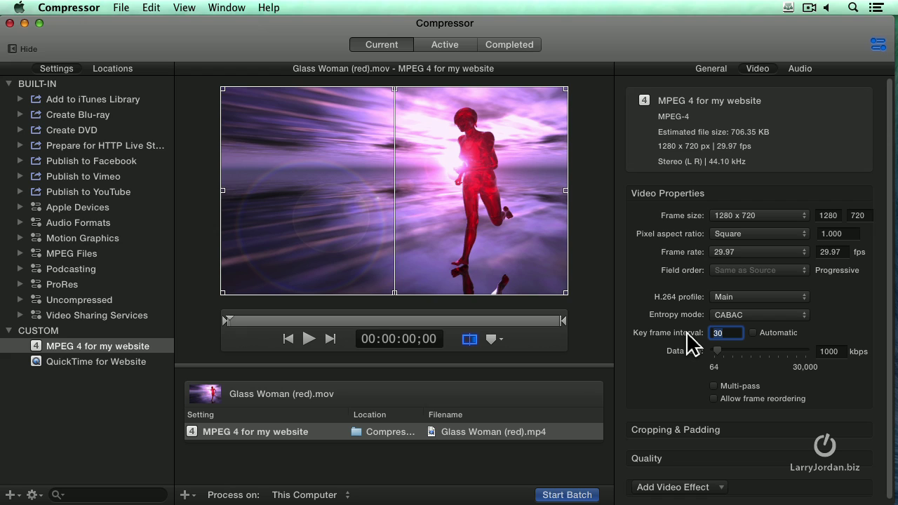
{"action": "type", "text": "72"}
{"action": "key", "text": "Tab"}
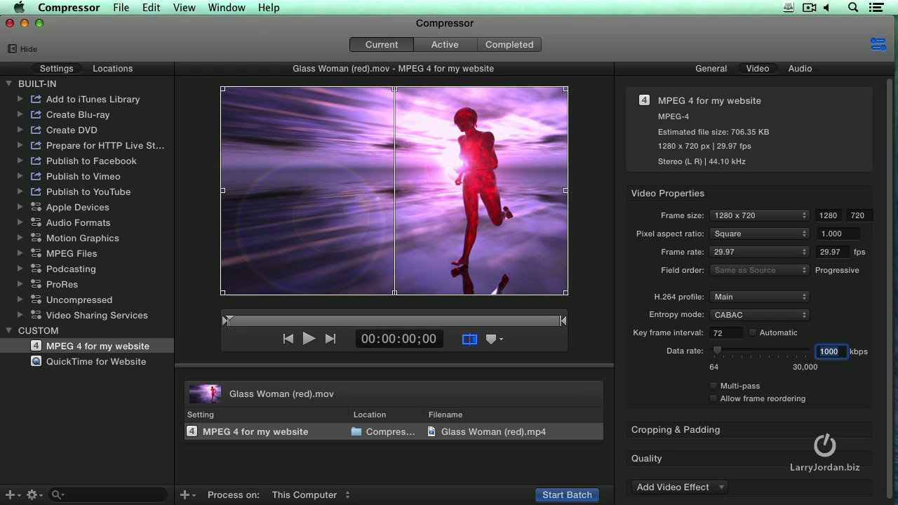
{"action": "double_click", "coordinate": [733, 334]}
{"action": "type", "text": "90"}
{"action": "key", "text": "Tab"}
{"action": "type", "text": "2000"}
Step: Set the setting's audio to Stereo (L R), 32 kHz sample rate and 128 kbps data rate
{"action": "left_click", "coordinate": [803, 69]}
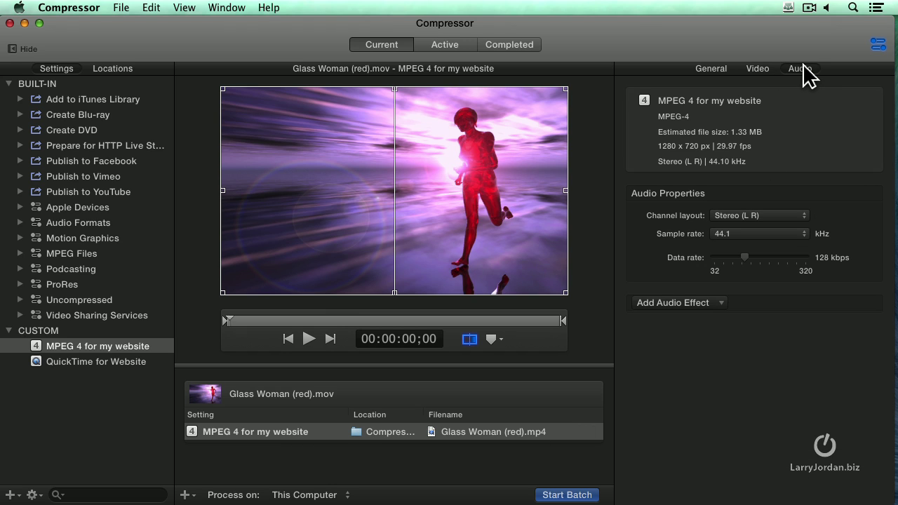
{"action": "left_click", "coordinate": [779, 217]}
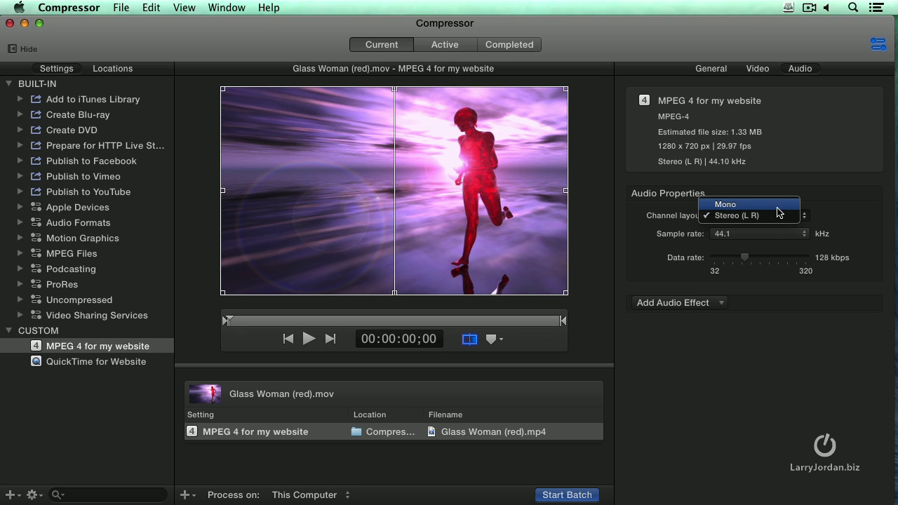
{"action": "left_click", "coordinate": [777, 208]}
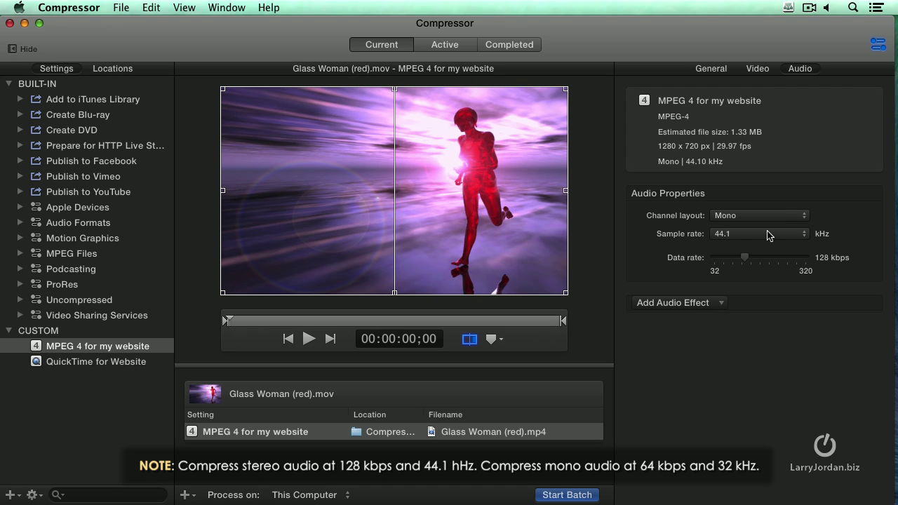
{"action": "left_click", "coordinate": [770, 235]}
{"action": "left_click", "coordinate": [736, 240]}
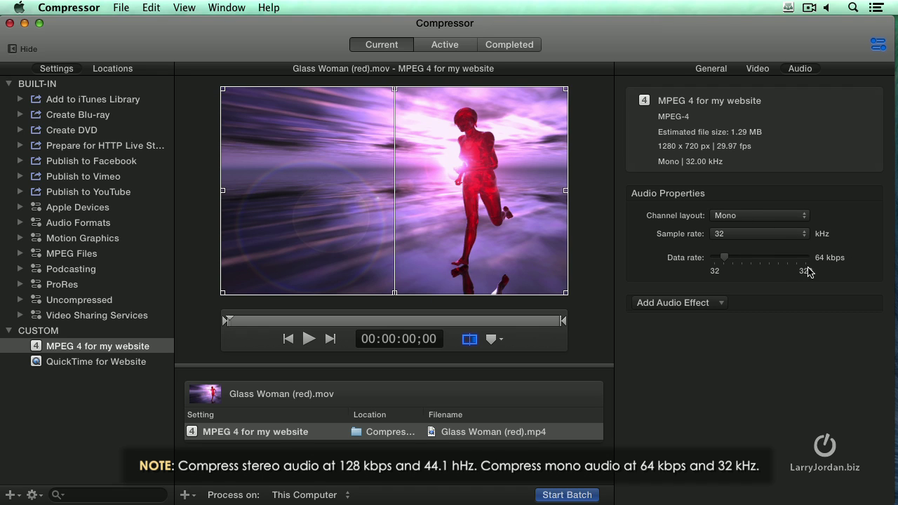
{"action": "left_click", "coordinate": [765, 217]}
{"action": "left_click", "coordinate": [758, 217]}
{"action": "left_click_drag", "start_coordinate": [727, 257], "coordinate": [746, 275]}
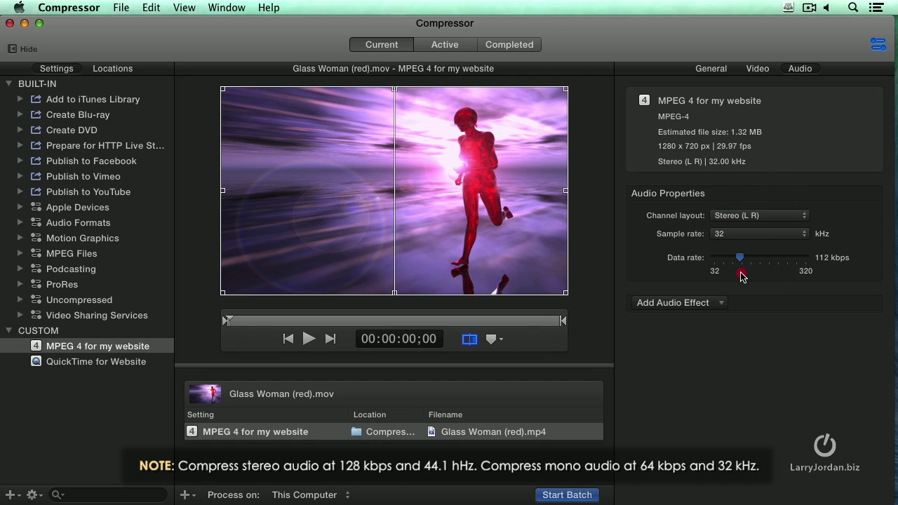
{"action": "left_click", "coordinate": [746, 278]}
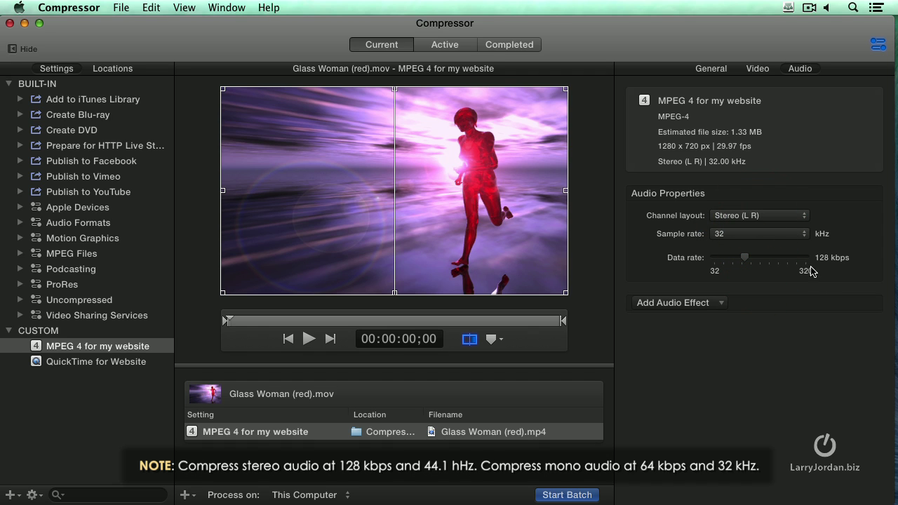